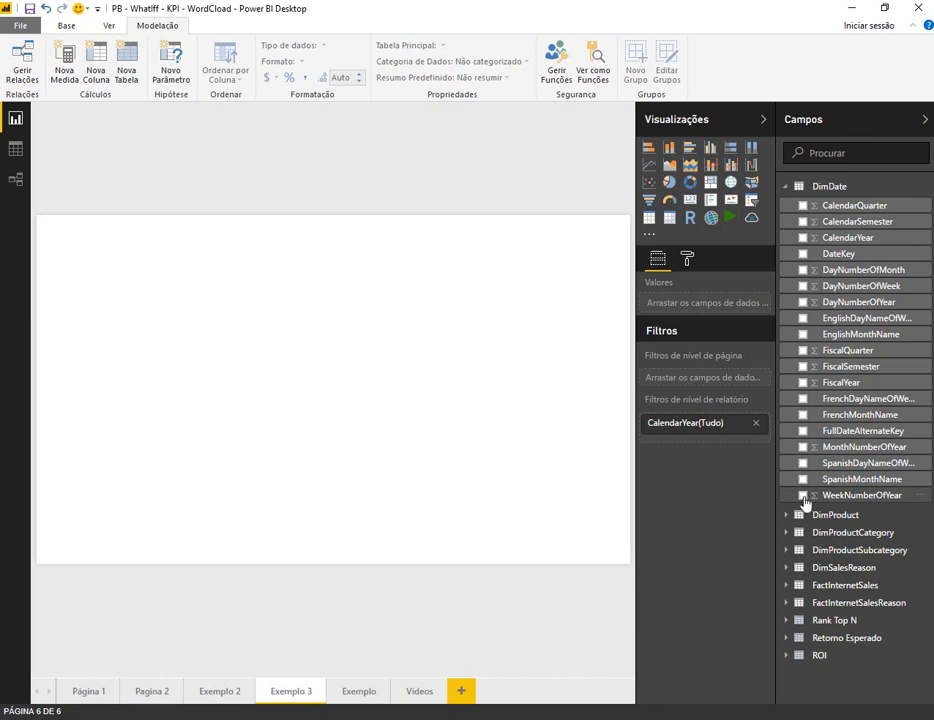
- Create a line chart on Exemplo 3 with WeekNumberOfYear on the axis and TotalProductCost as its value
left_click(803, 496)
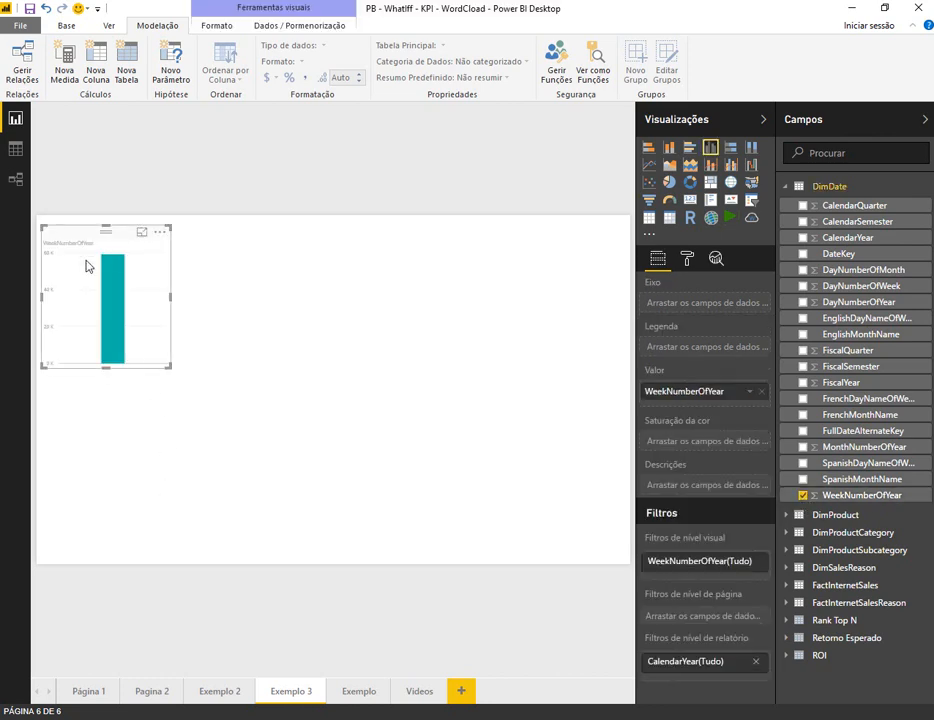
left_click_drag(83, 236, 92, 296)
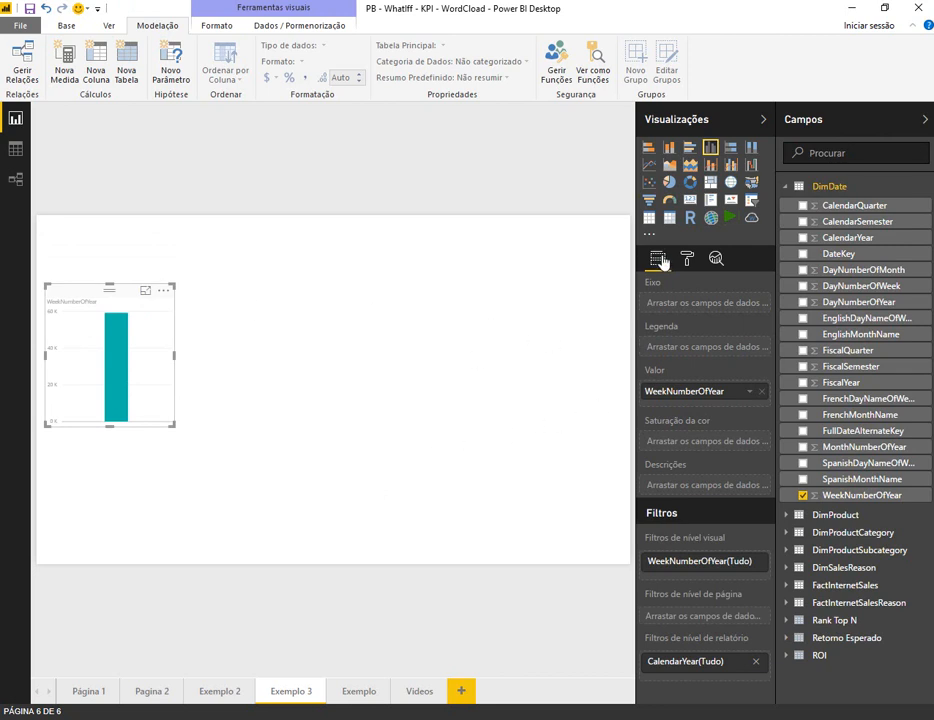
left_click(650, 166)
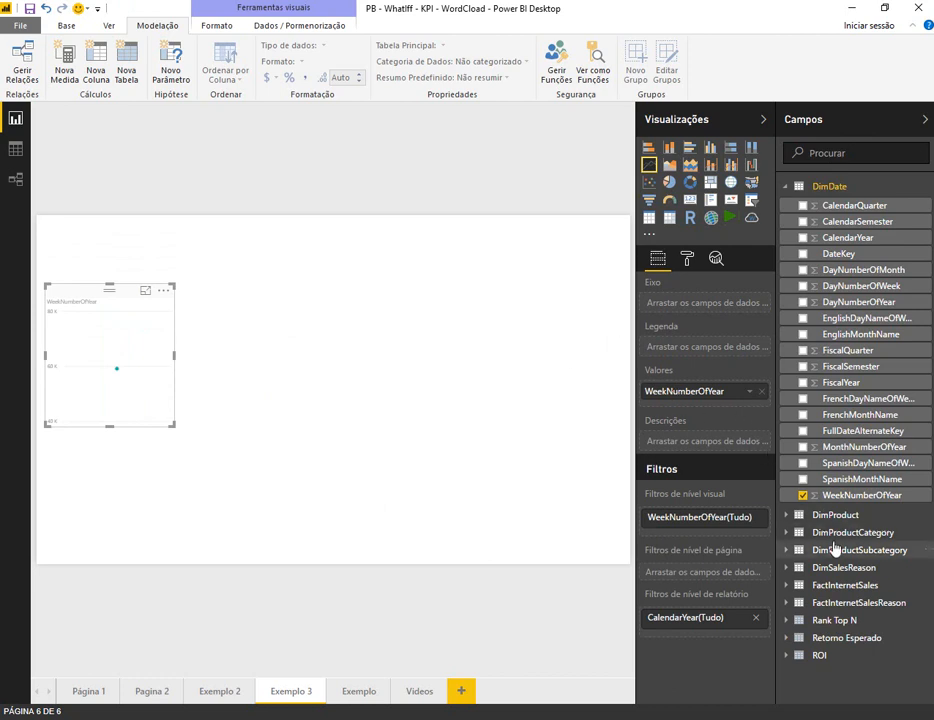
left_click(788, 592)
scroll(800, 580, "down", 5)
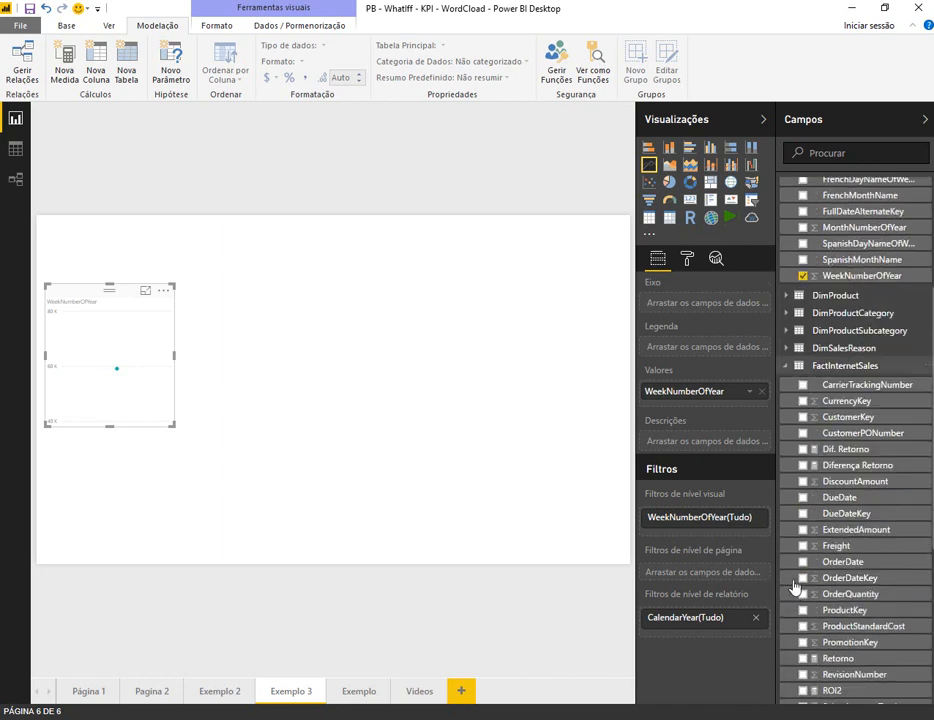
scroll(802, 578, "down", 4)
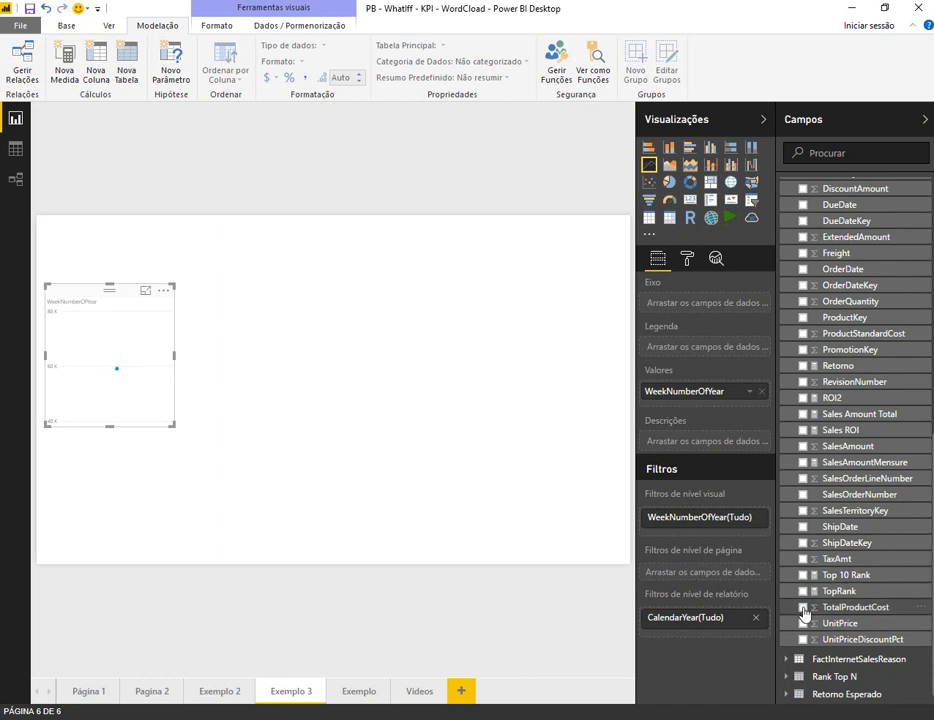
left_click(803, 608)
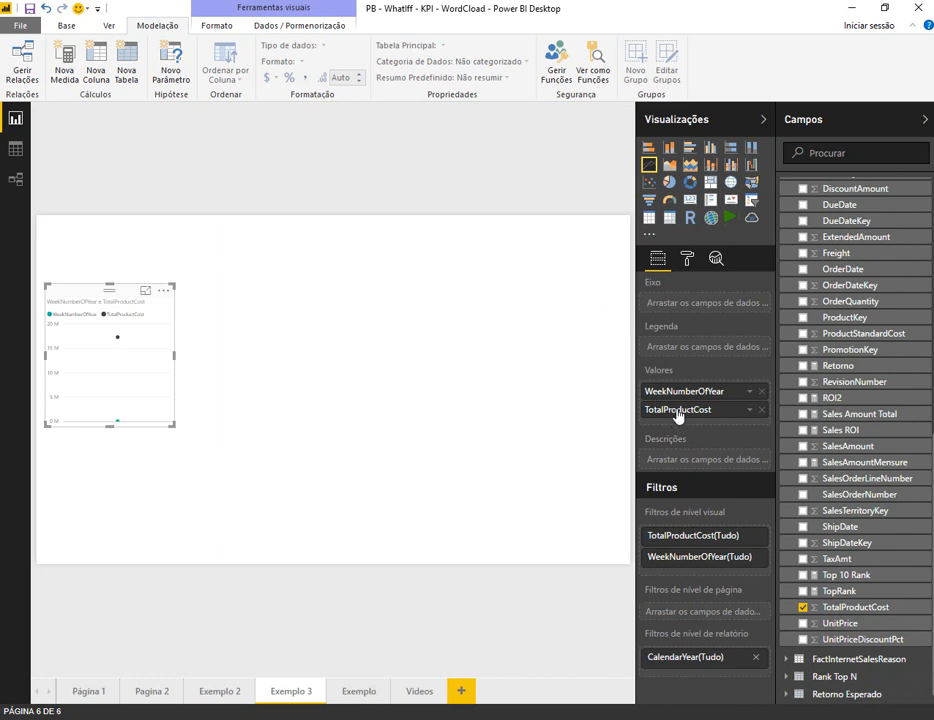
left_click_drag(688, 398, 690, 312)
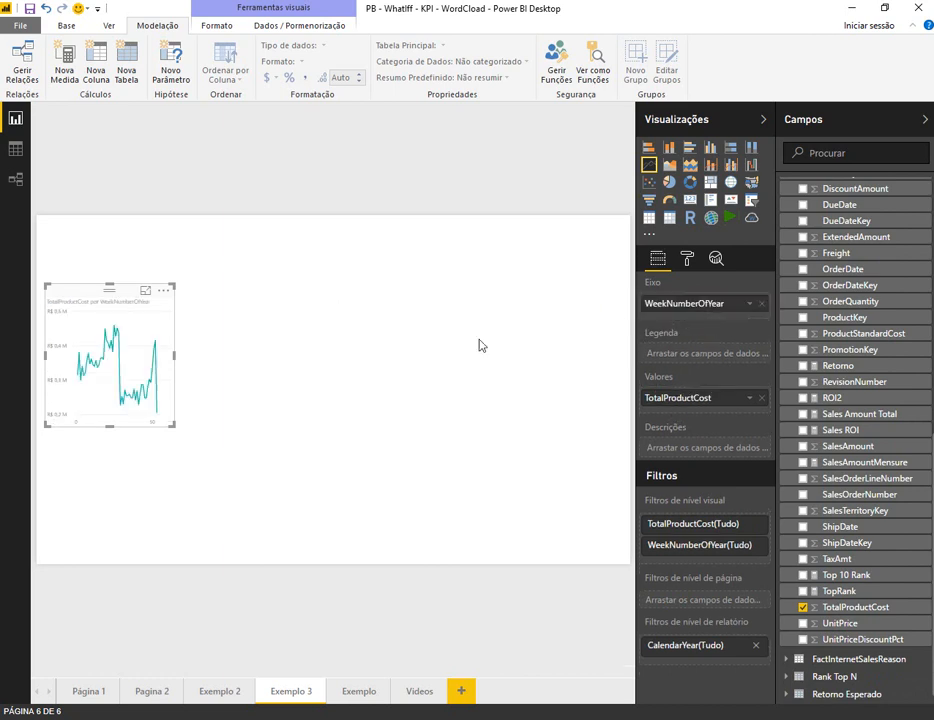
- Enlarge the line chart and place it along the lower-left part of the report page, leaving room beside it
left_click_drag(179, 359, 502, 355)
left_click_drag(363, 297, 348, 390)
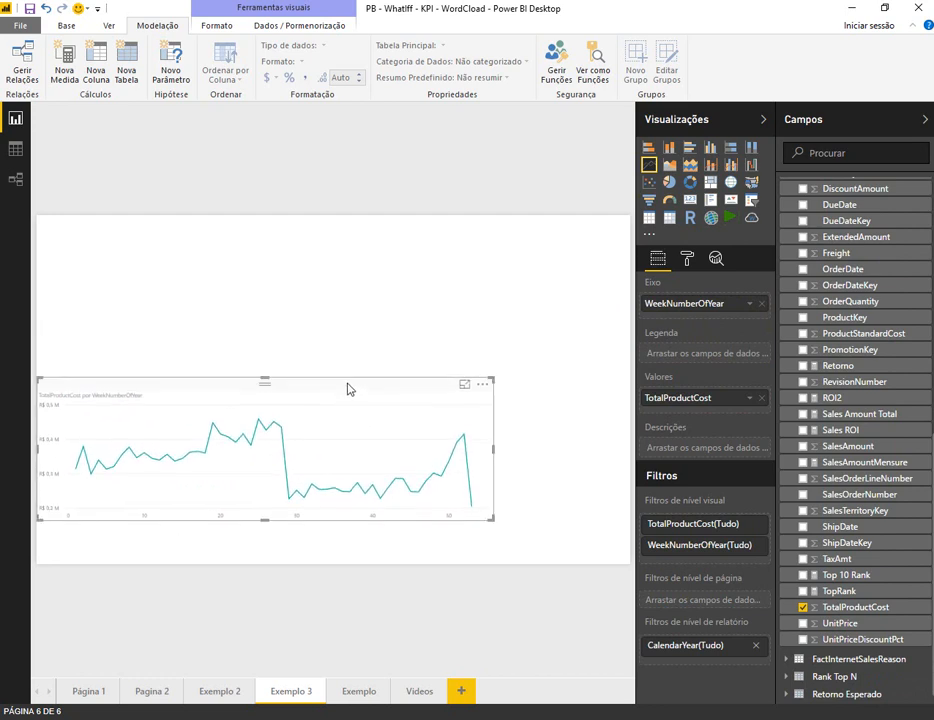
left_click_drag(263, 520, 271, 559)
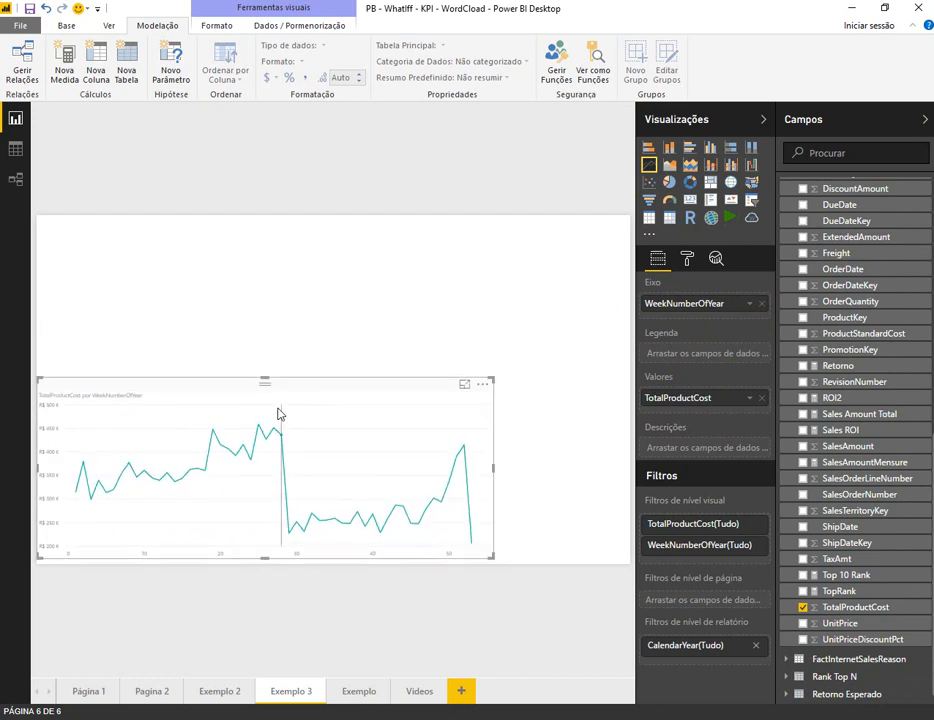
left_click_drag(263, 376, 256, 324)
left_click(559, 350)
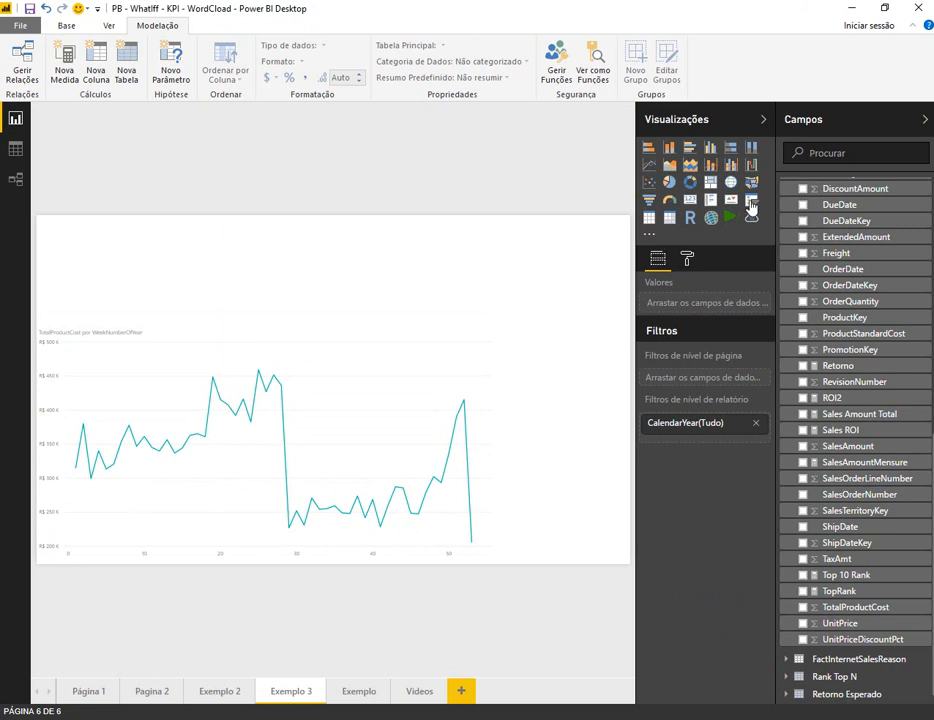
- Add a CalendarYear slicer to the right of the line chart and filter the page to 2006
left_click(750, 202)
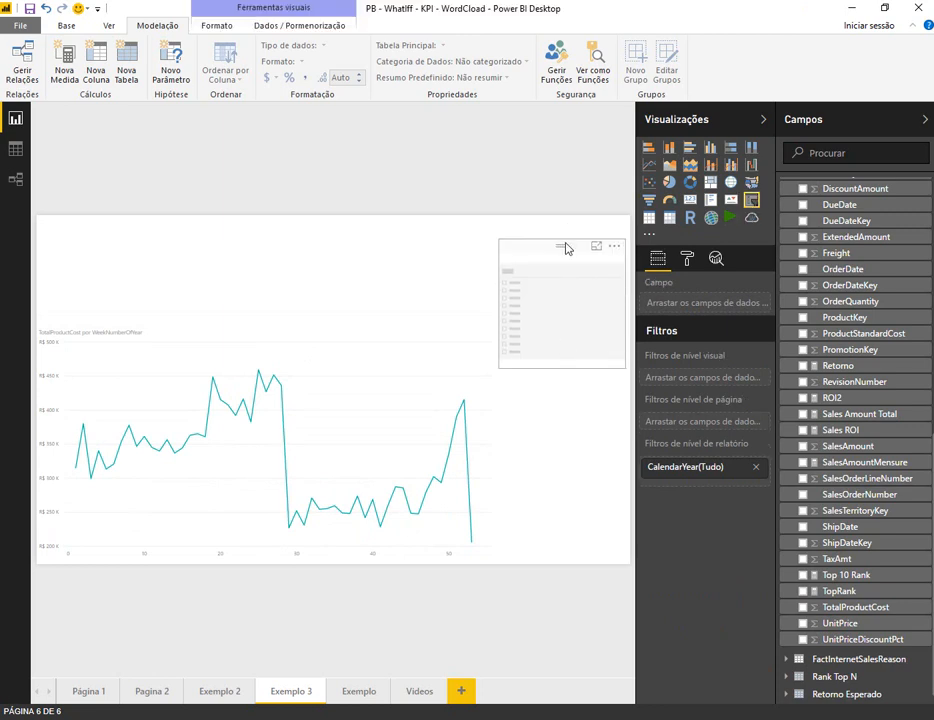
left_click_drag(577, 277, 581, 357)
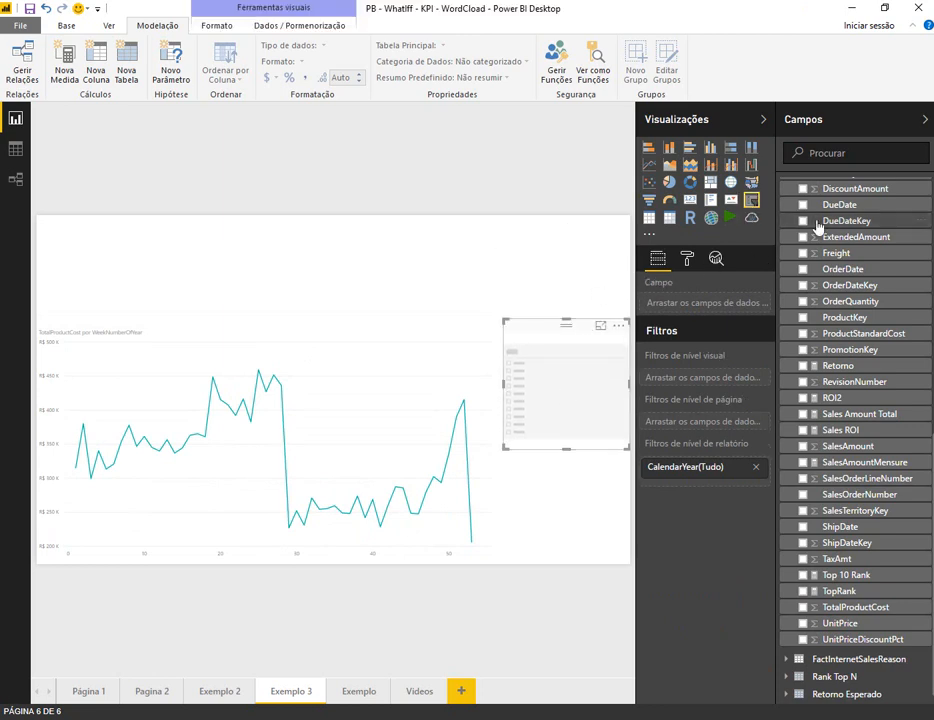
scroll(842, 235, "up", 10)
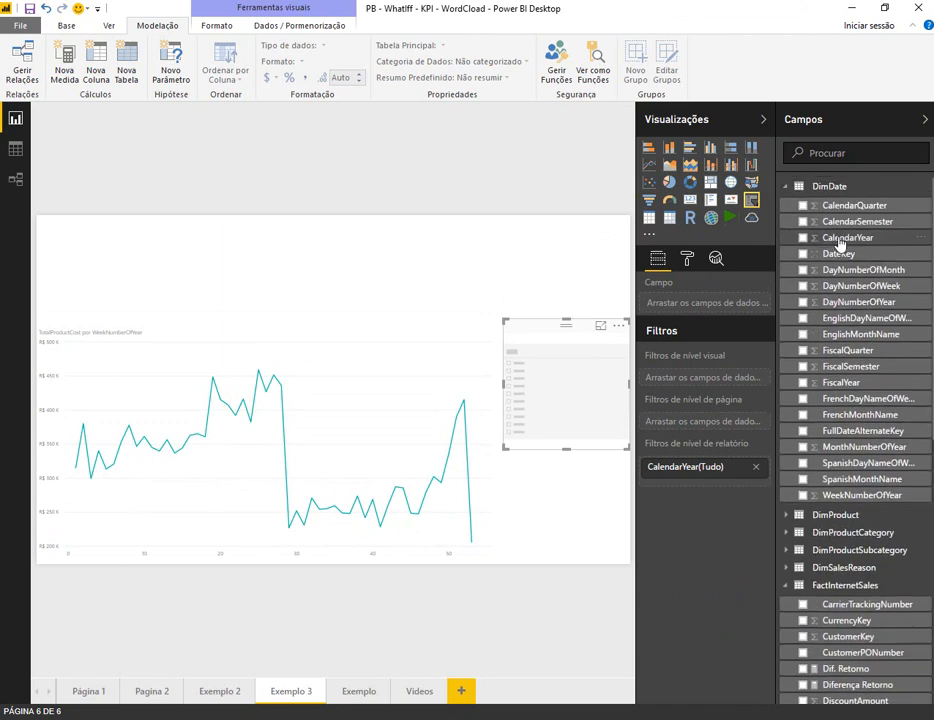
left_click(803, 238)
left_click(530, 357)
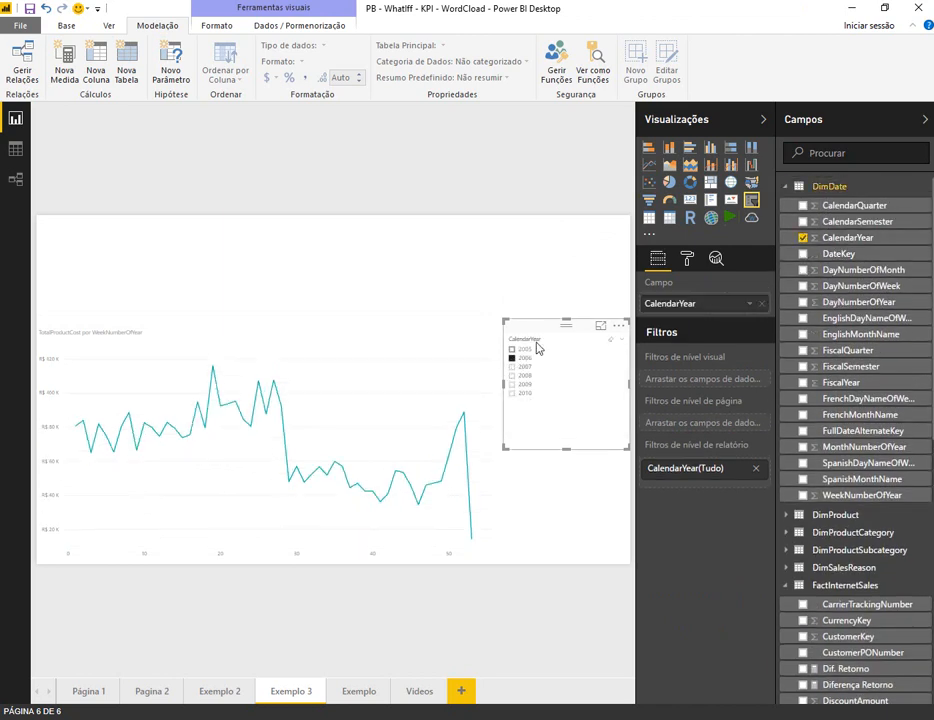
left_click_drag(541, 326, 543, 347)
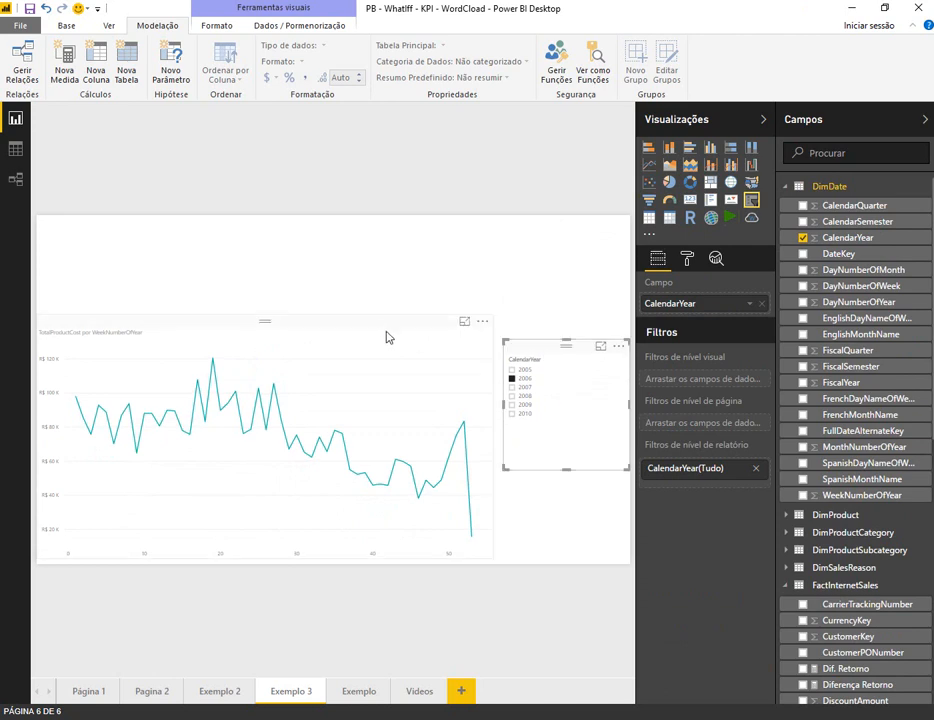
- Turn on data labels for the TotalProductCost line chart
left_click(388, 323)
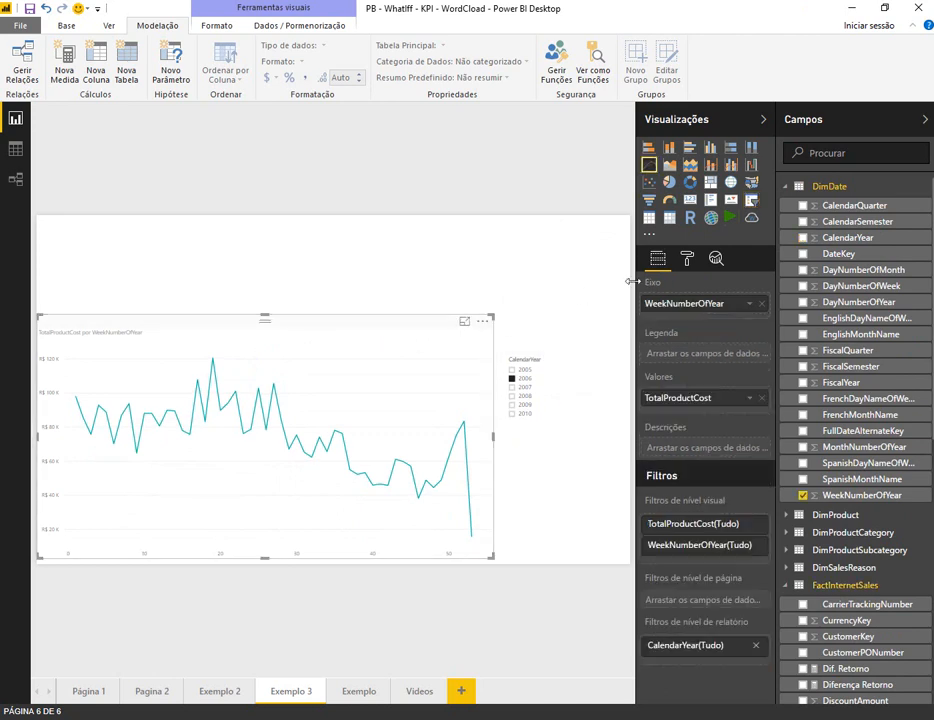
left_click(689, 259)
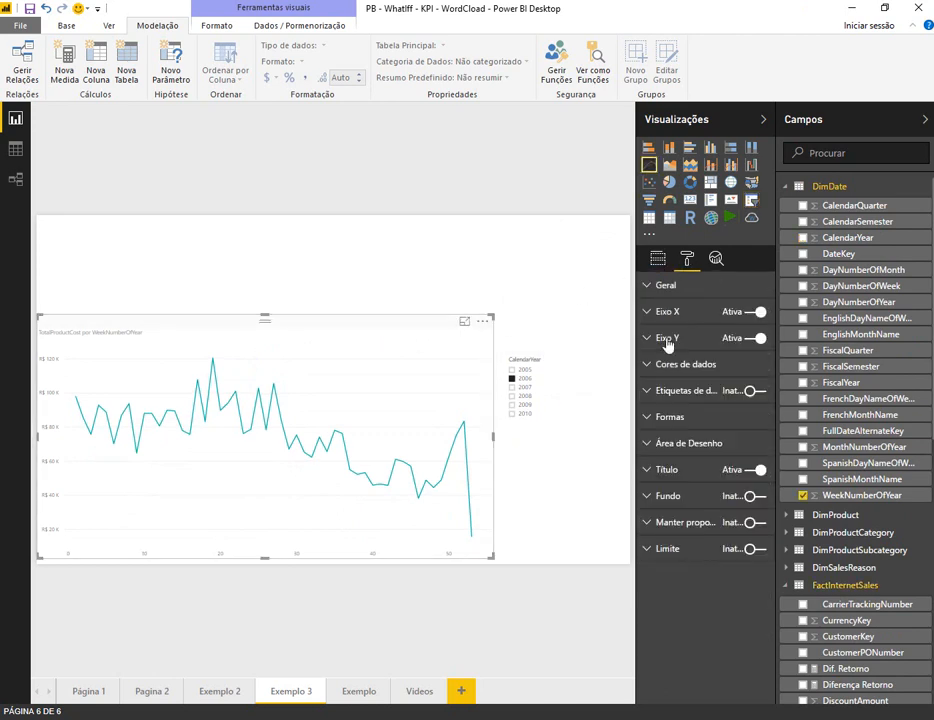
left_click(762, 393)
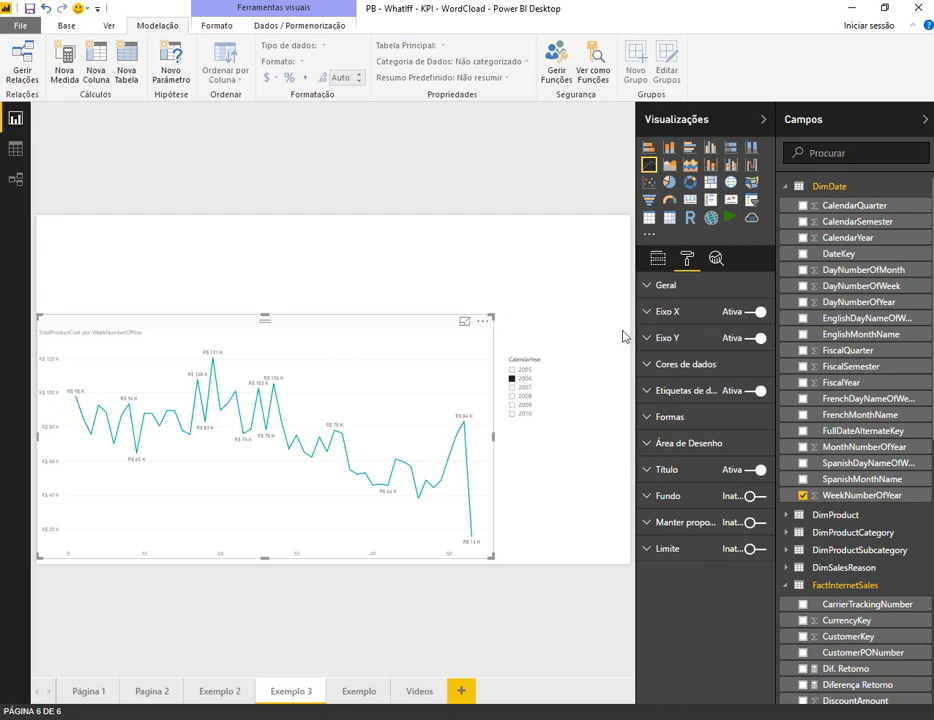
- Compare the line chart's analytics options before and after adding SalesAmount as a second value, and remove SalesAmount again
left_click(716, 262)
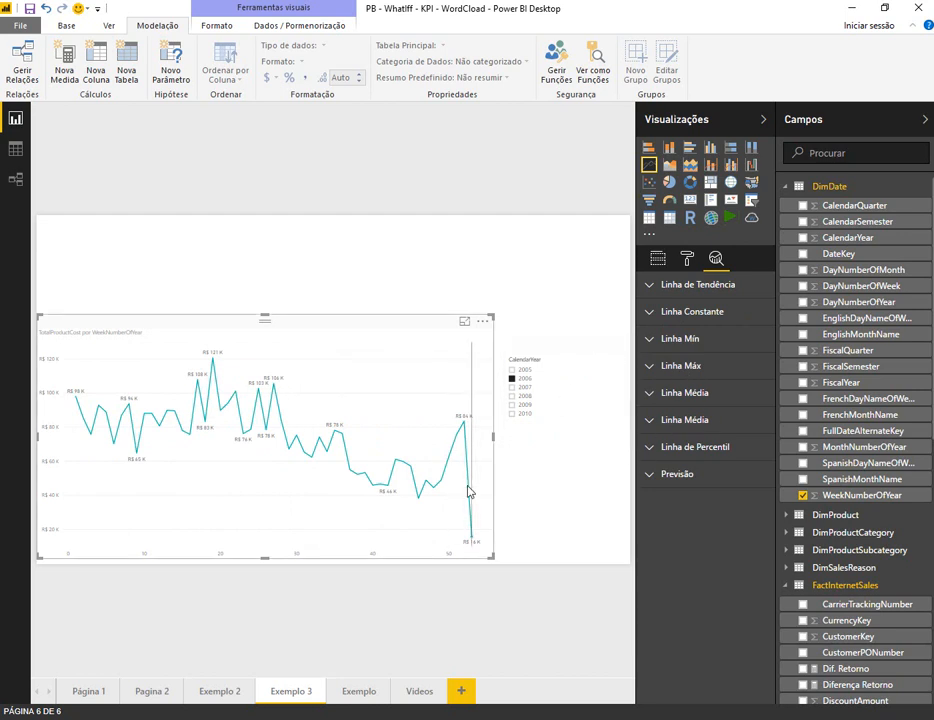
left_click(649, 480)
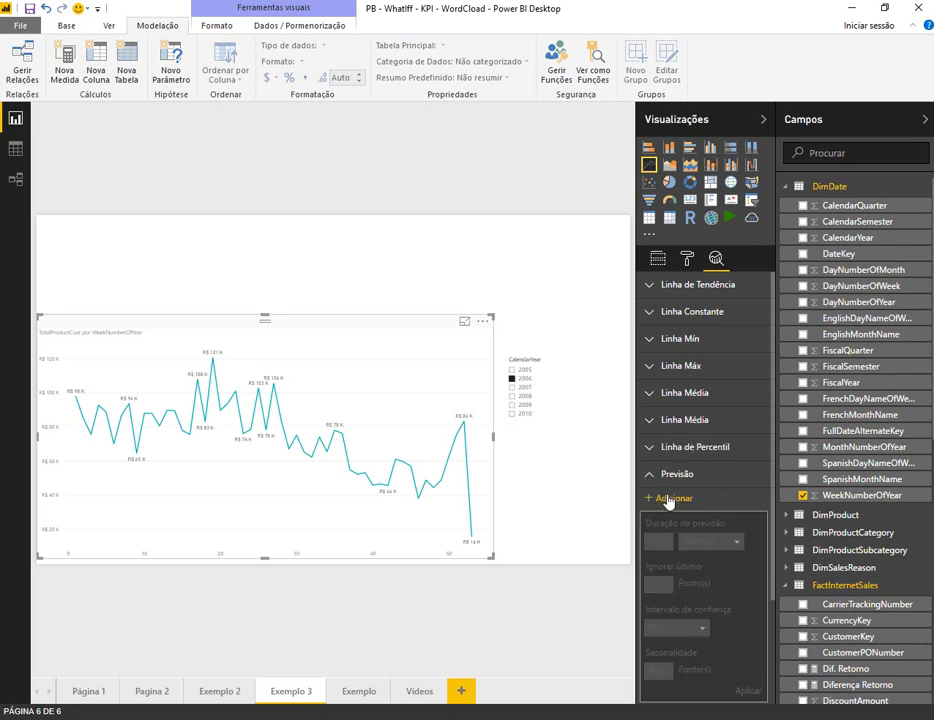
left_click(658, 262)
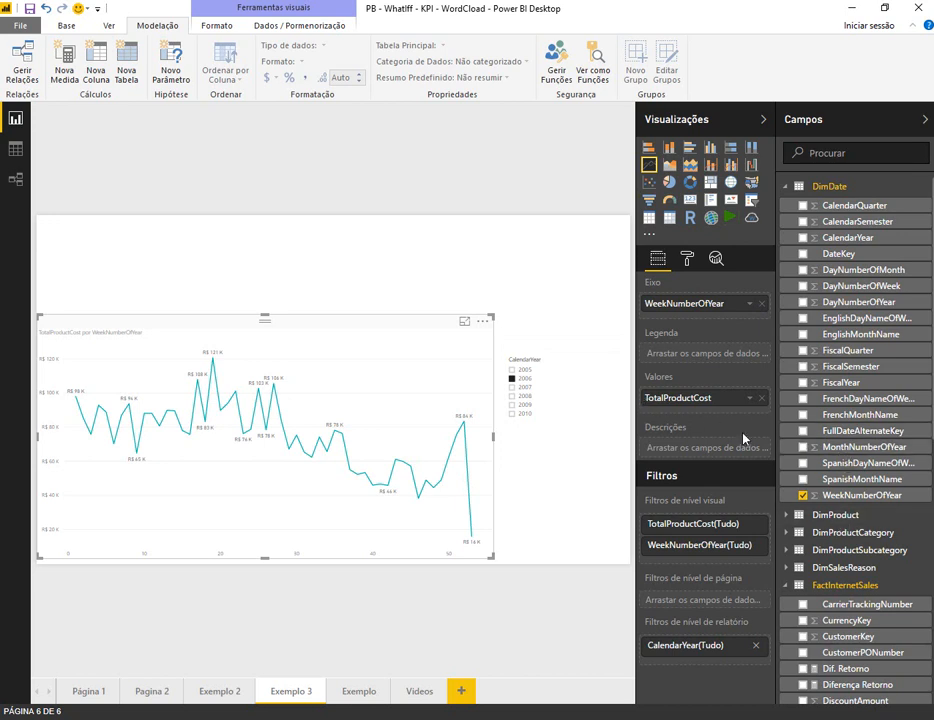
scroll(827, 570, "down", 2)
scroll(827, 572, "down", 6)
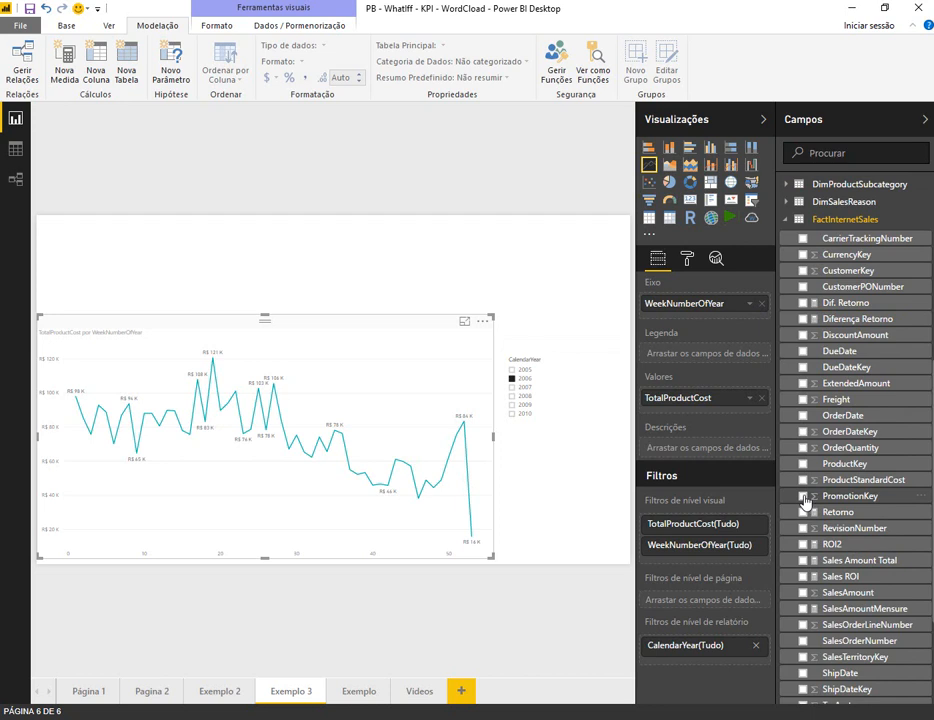
left_click(801, 593)
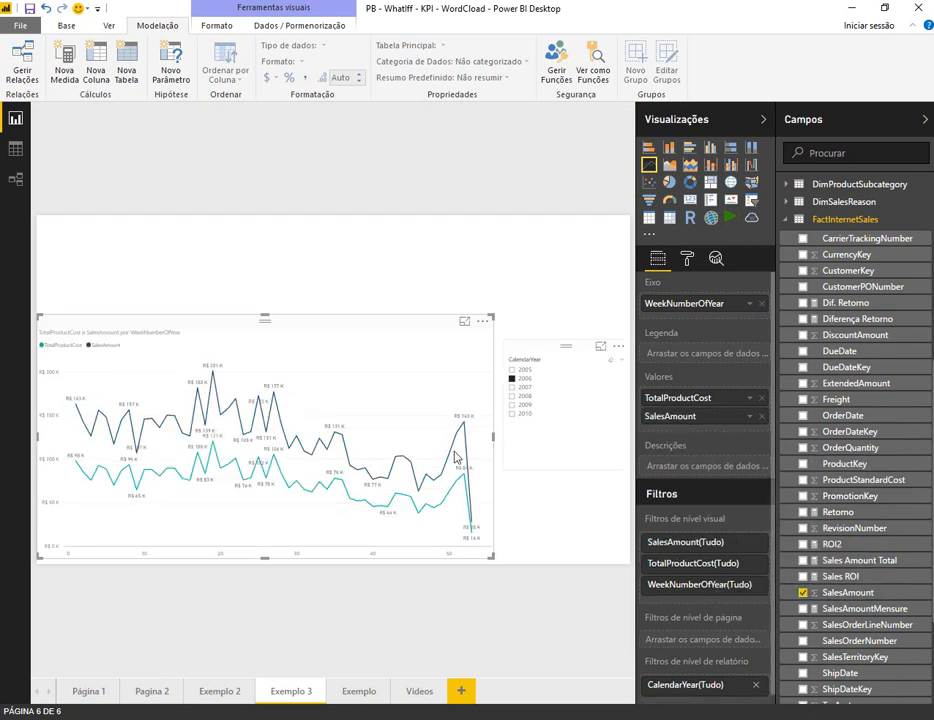
left_click(716, 261)
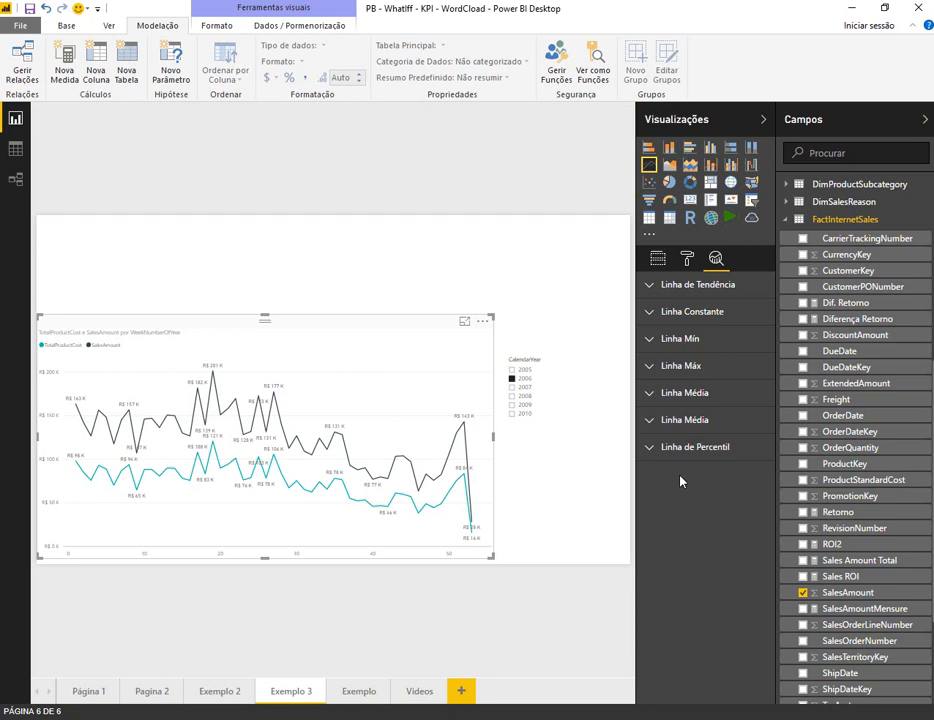
left_click(657, 264)
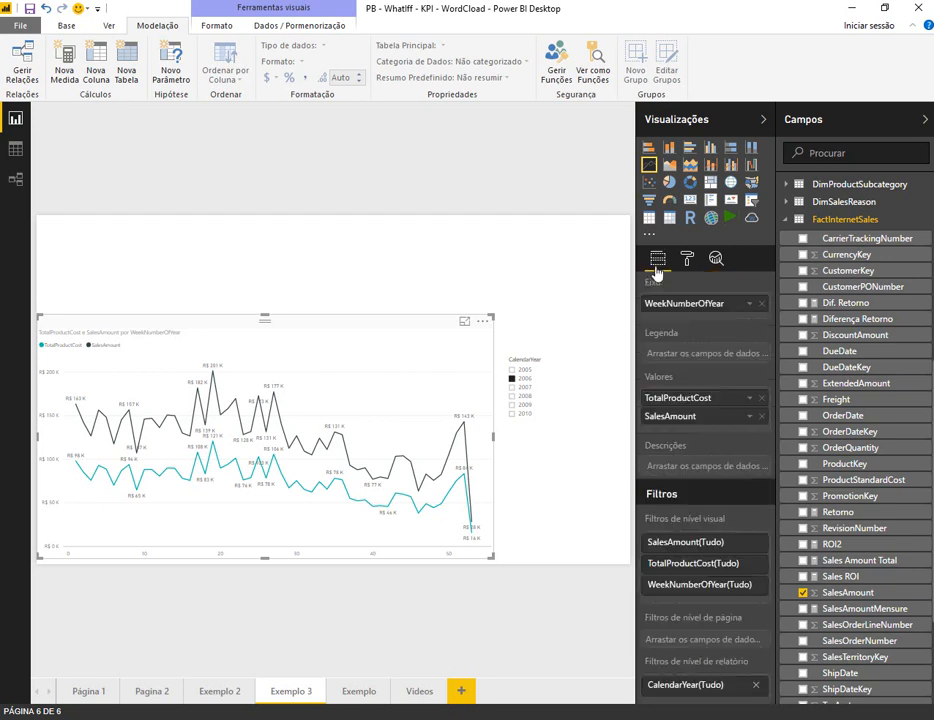
left_click(762, 417)
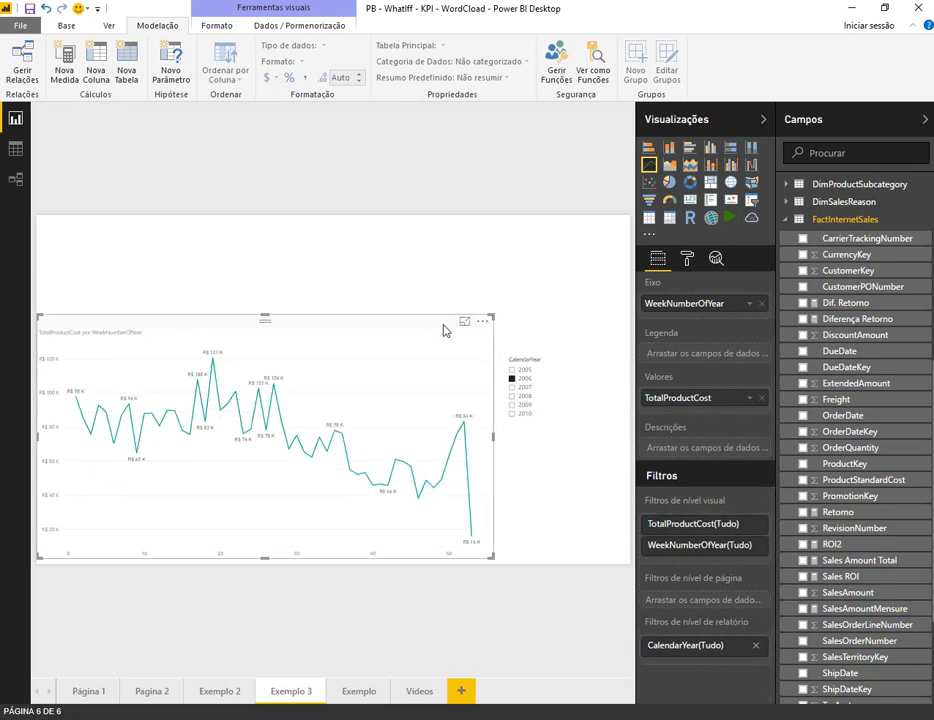
- Add a forecast to the TotalProductCost line chart
left_click(715, 259)
left_click(644, 478)
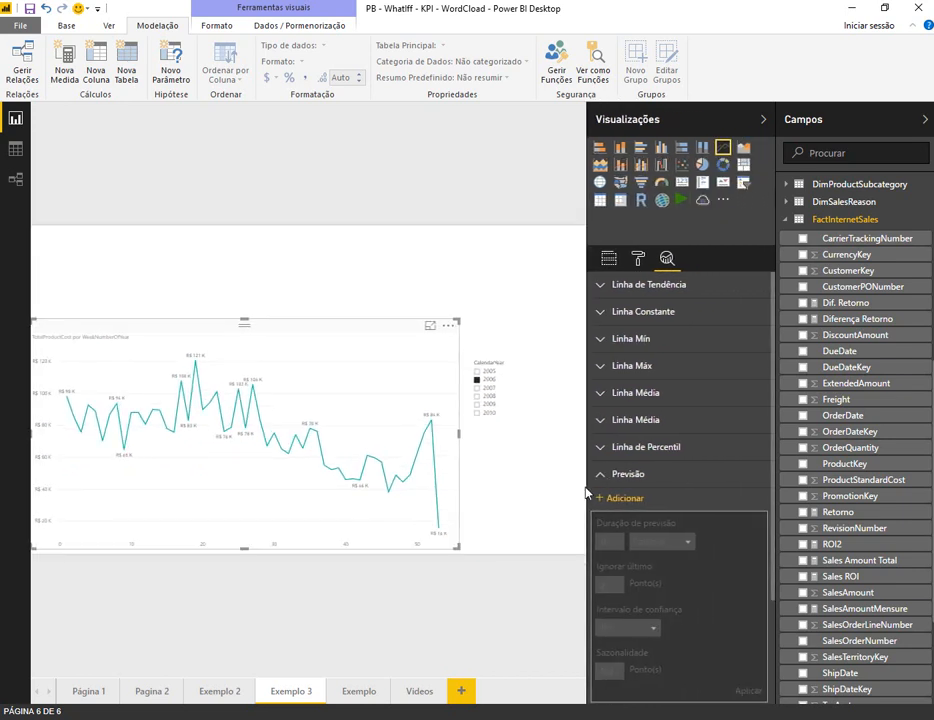
left_click(641, 501)
scroll(630, 495, "down", 3)
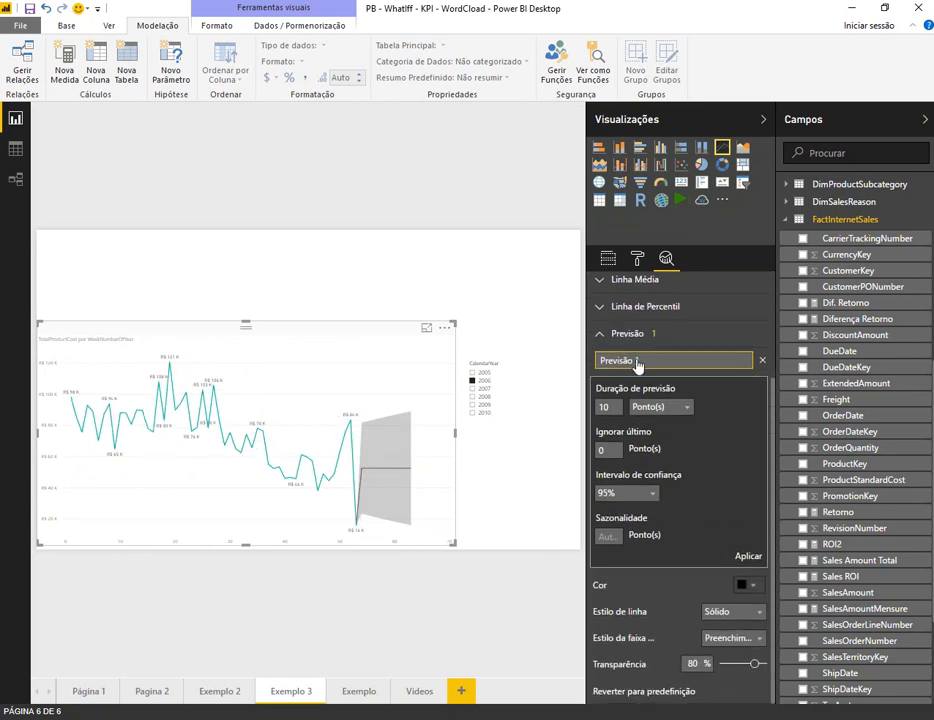
- Rename the forecast as "Previsão de Custo"
triple_click(666, 361)
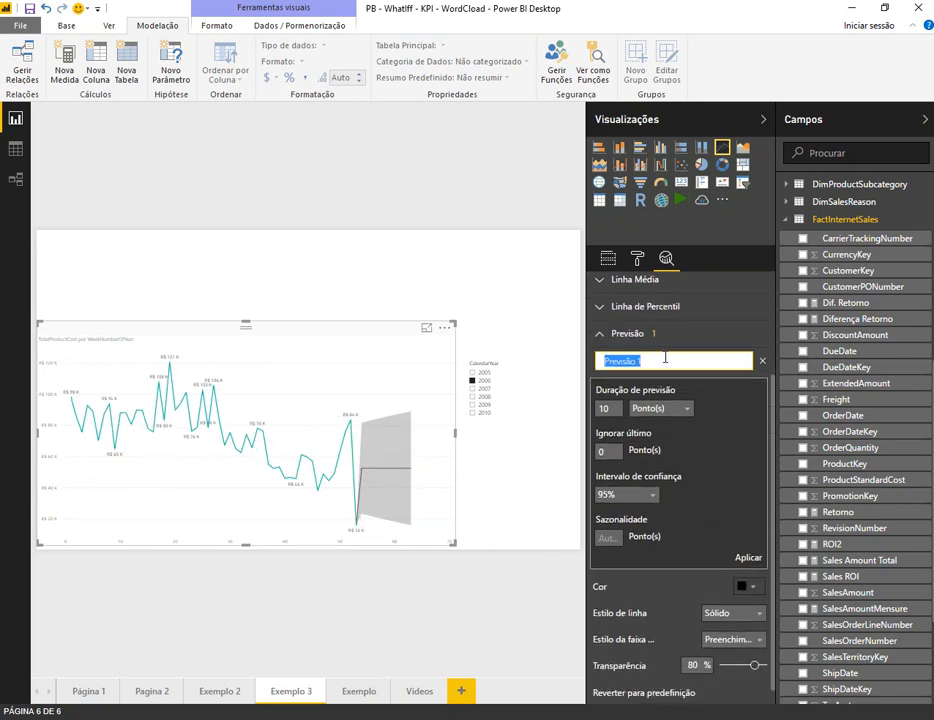
key("BackSpace")
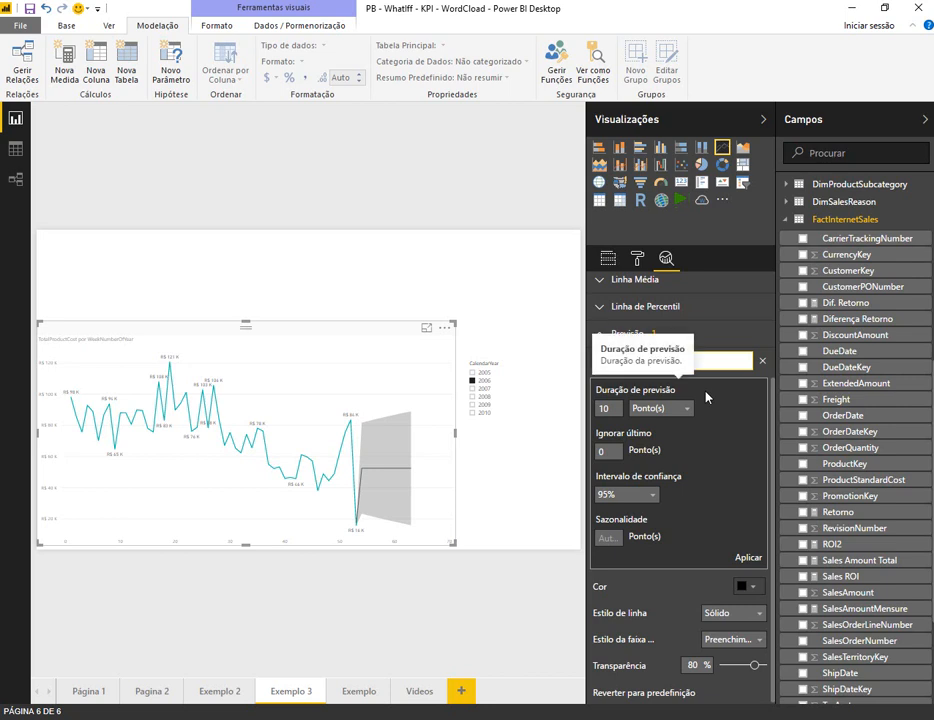
type("Previsão de Custo")
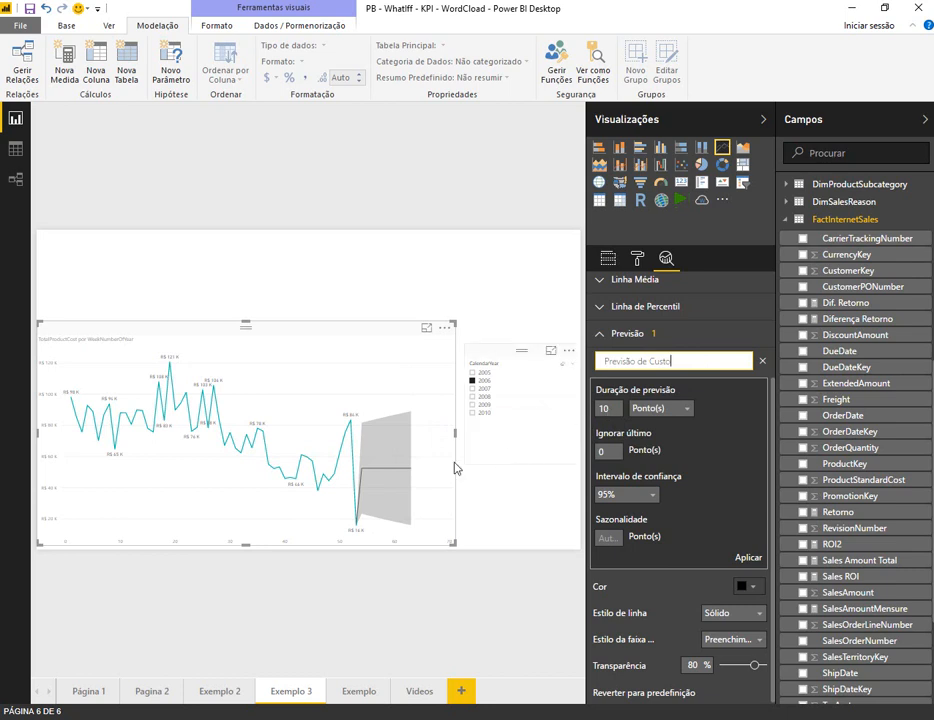
mouse_move(362, 476)
key("Tab")
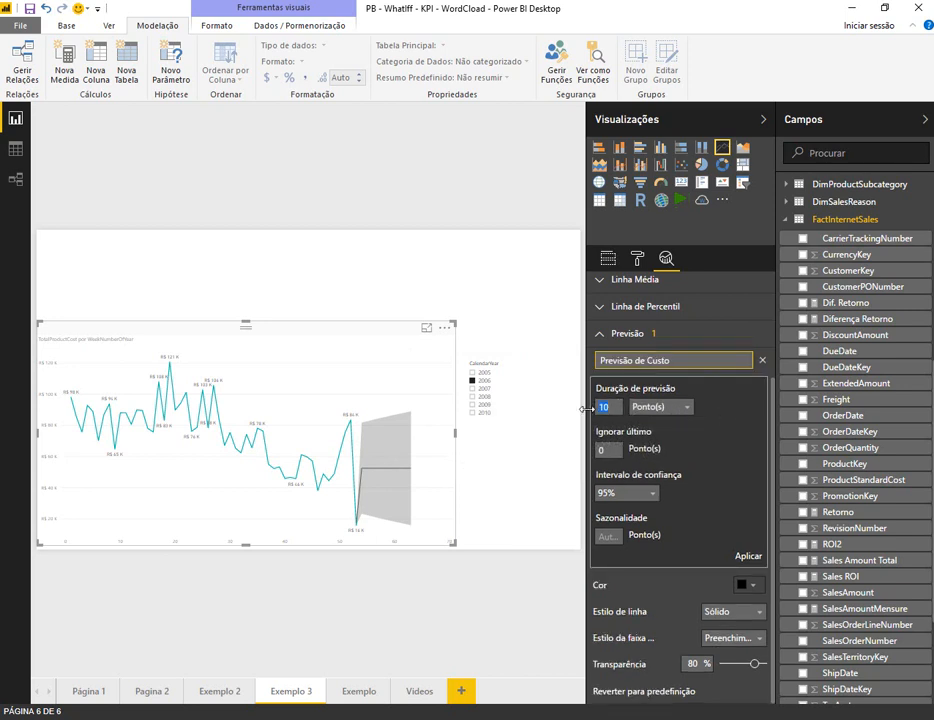
- Set the forecast length to 5 points, ignore the last 20 points, and apply the settings
type("1")
key("BackSpace")
type("5")
left_click(614, 450)
left_click_drag(612, 450, 592, 450)
mouse_move(357, 530)
left_click_drag(610, 450, 599, 451)
type("20")
left_click(750, 558)
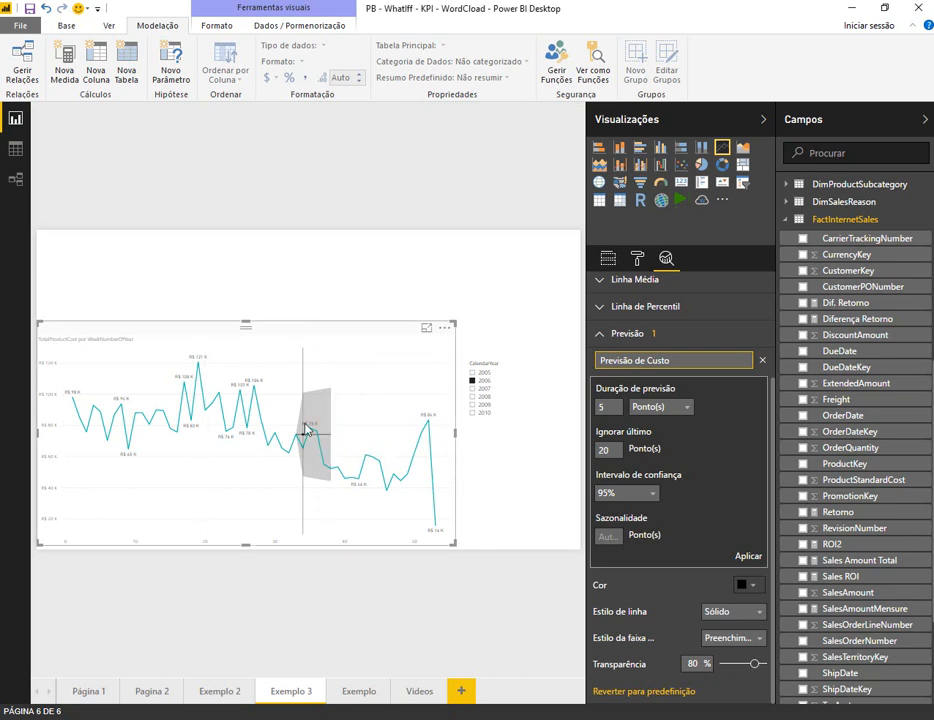
- Change the cost forecast's ignored last points to 0
double_click(598, 449)
type("1")
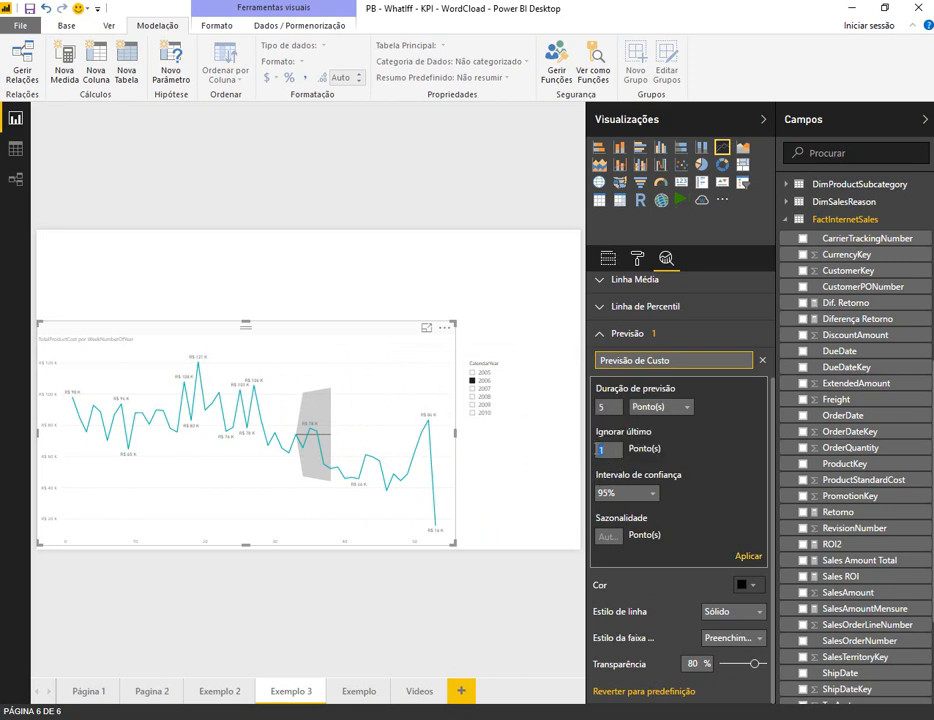
double_click(612, 449)
type("0")
- Set the forecast's confidence interval to 99% and its length to 10 points, and apply the settings
left_click(653, 494)
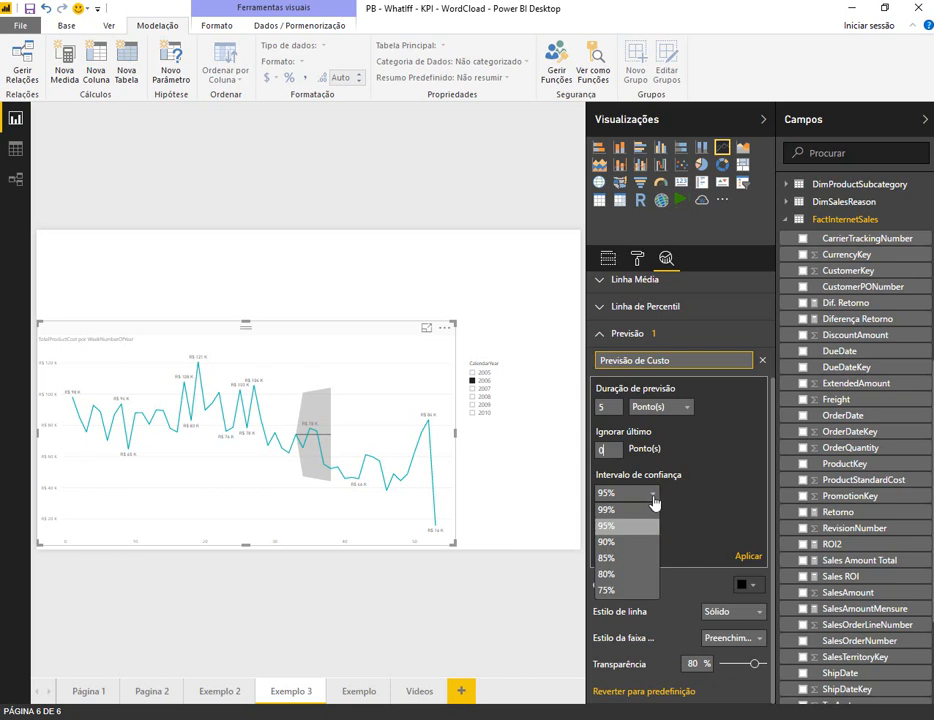
left_click(625, 510)
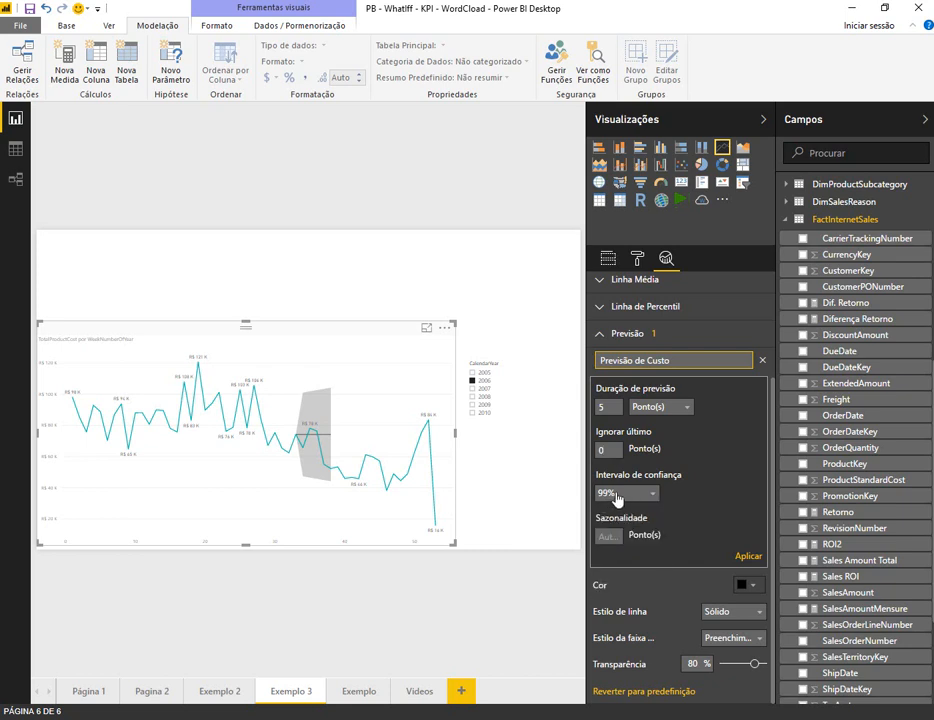
left_click_drag(614, 408, 589, 411)
type("10")
left_click(750, 557)
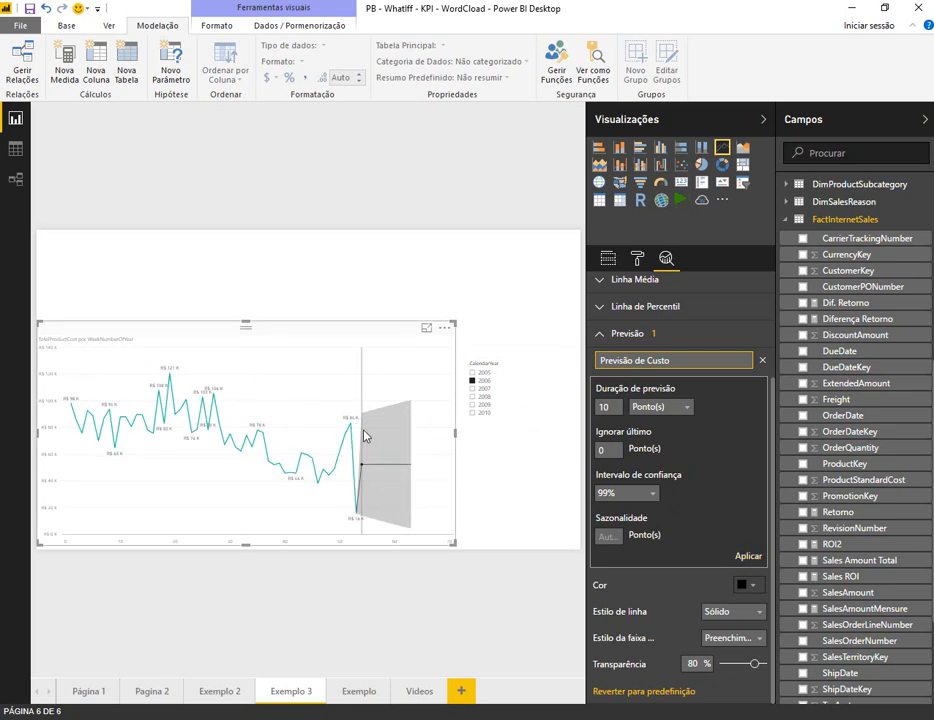
- Set the cost forecast's confidence interval to 80% and apply the change
mouse_move(366, 418)
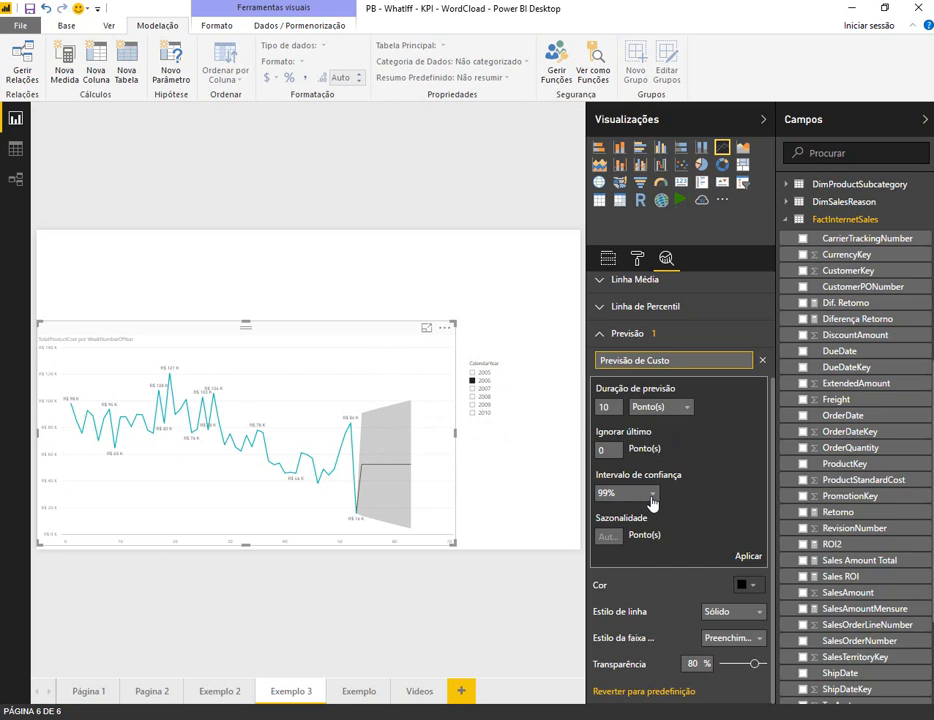
mouse_move(376, 432)
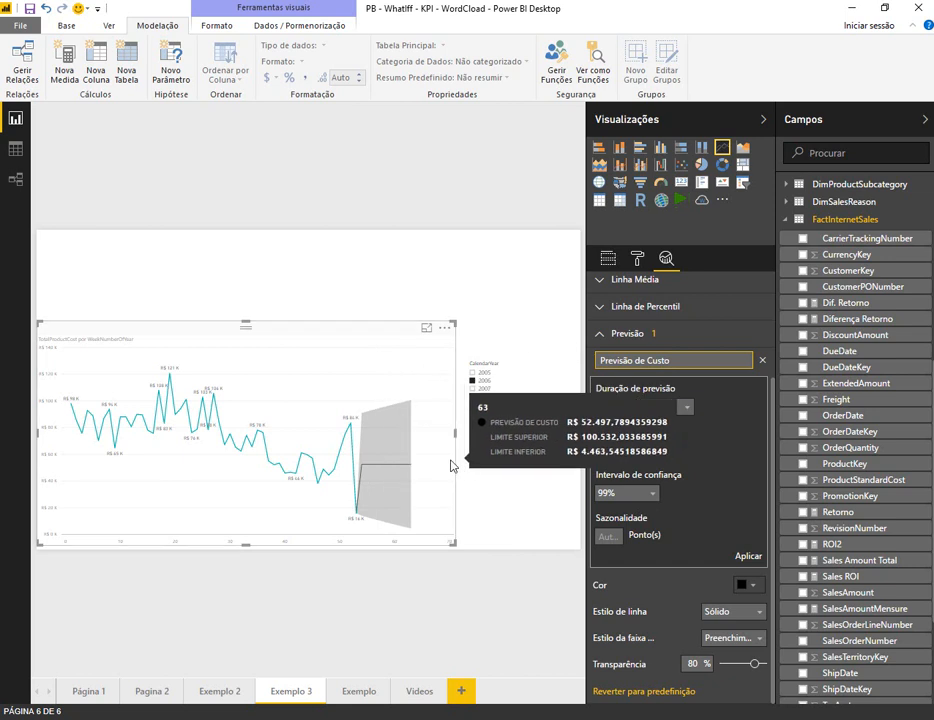
left_click(653, 497)
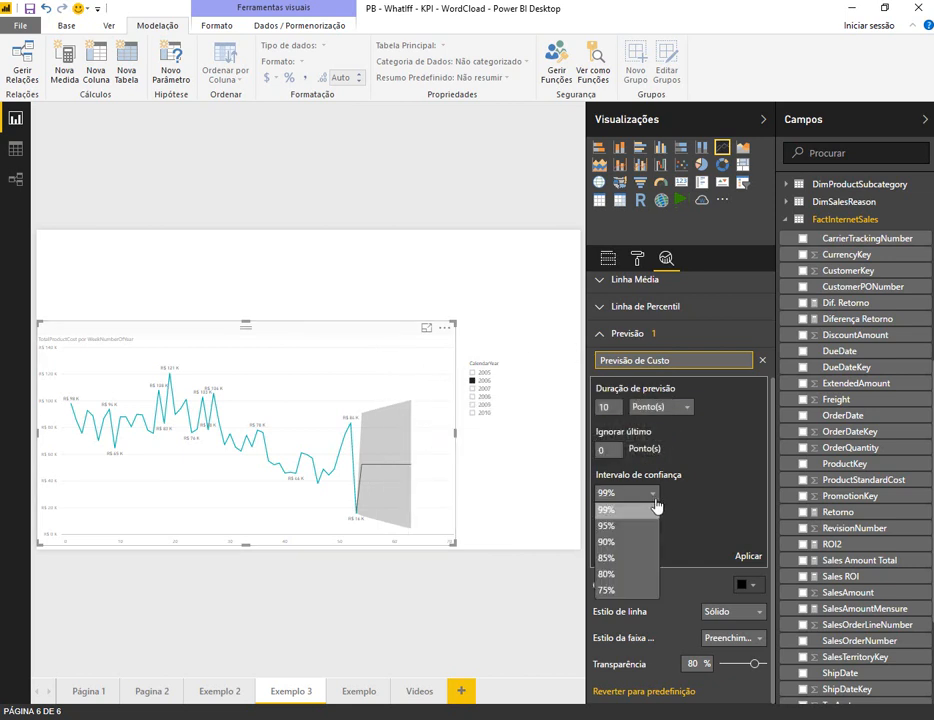
left_click(624, 575)
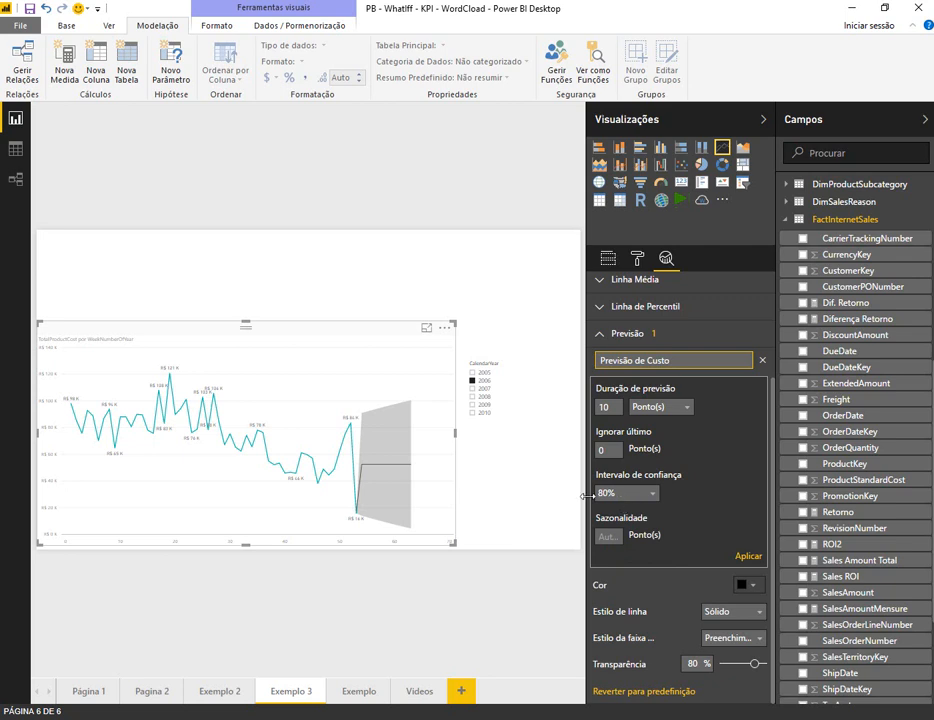
left_click(744, 556)
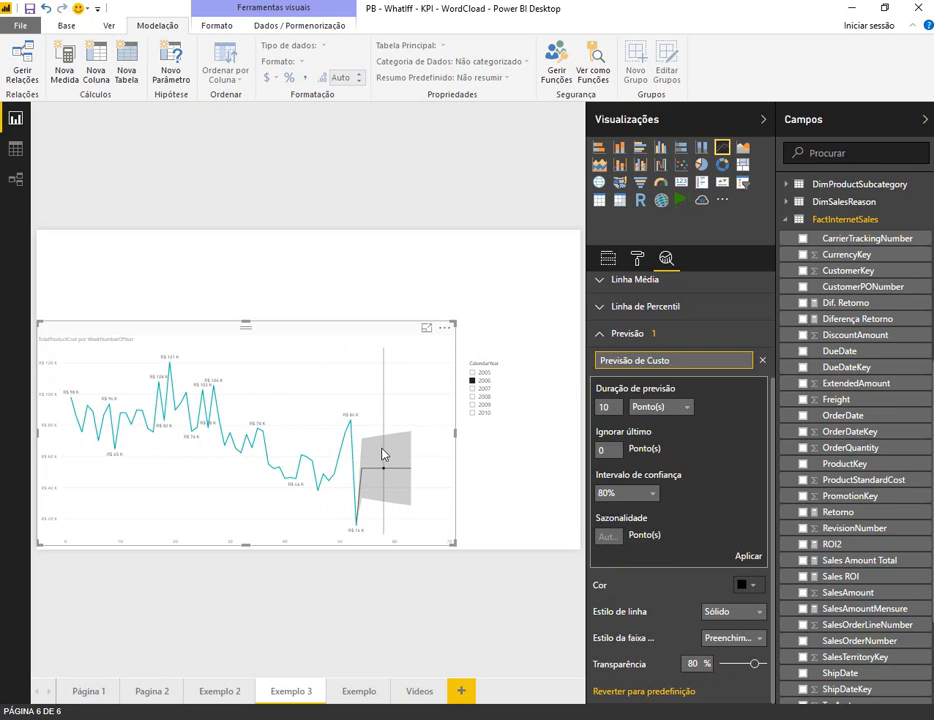
- Add a trend line to the weekly TotalProductCost line chart
mouse_move(381, 448)
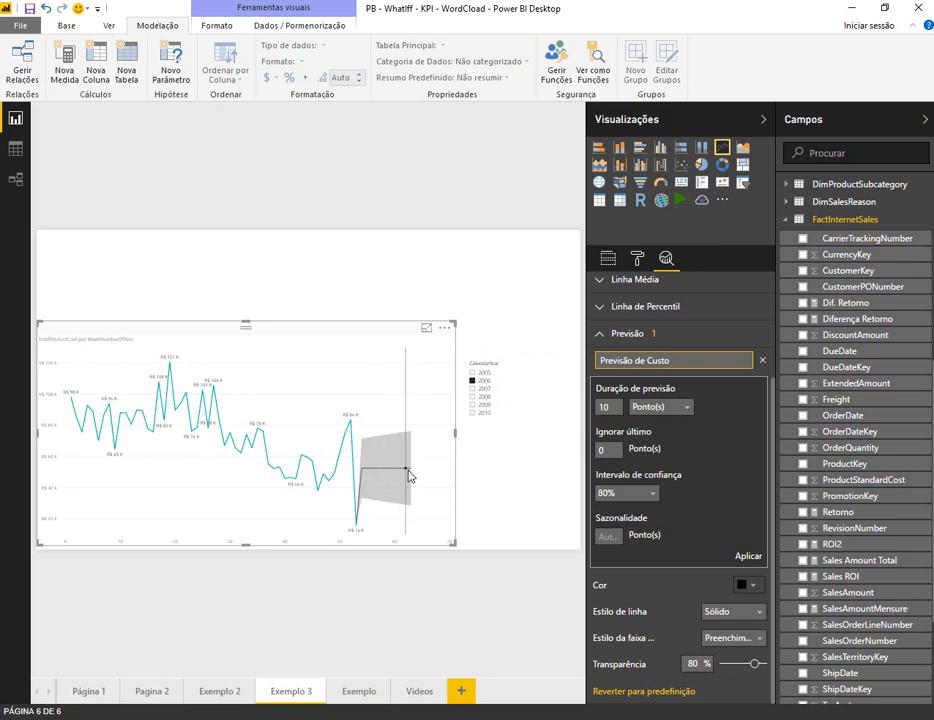
scroll(600, 320, "up", 3)
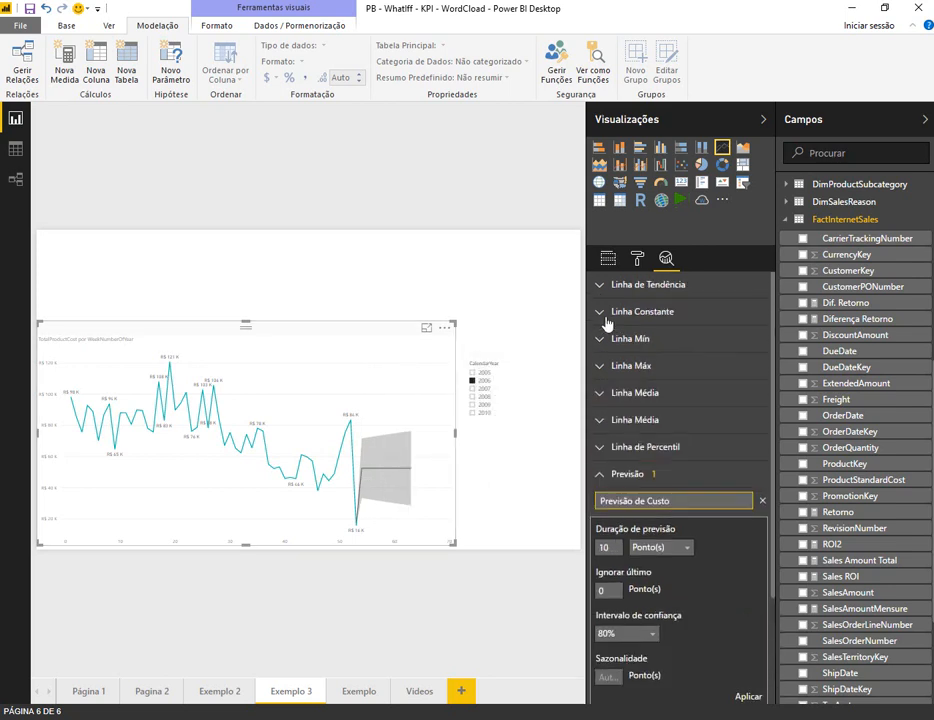
left_click(599, 286)
left_click(605, 306)
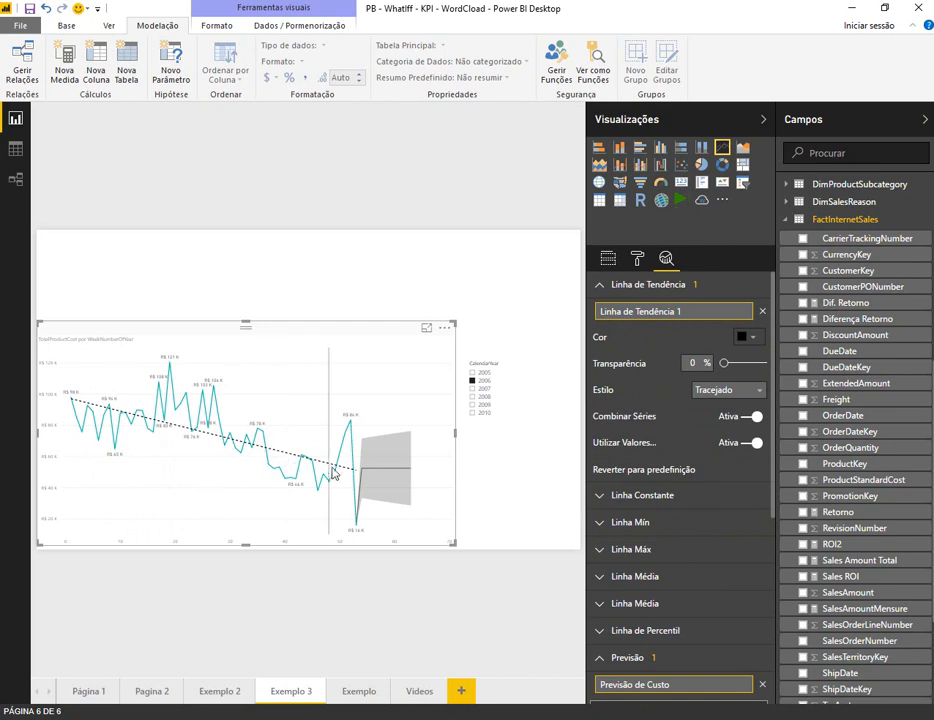
- Show the line chart in focus mode and collapse the Campos and Visualizações panes to enlarge it
mouse_move(356, 476)
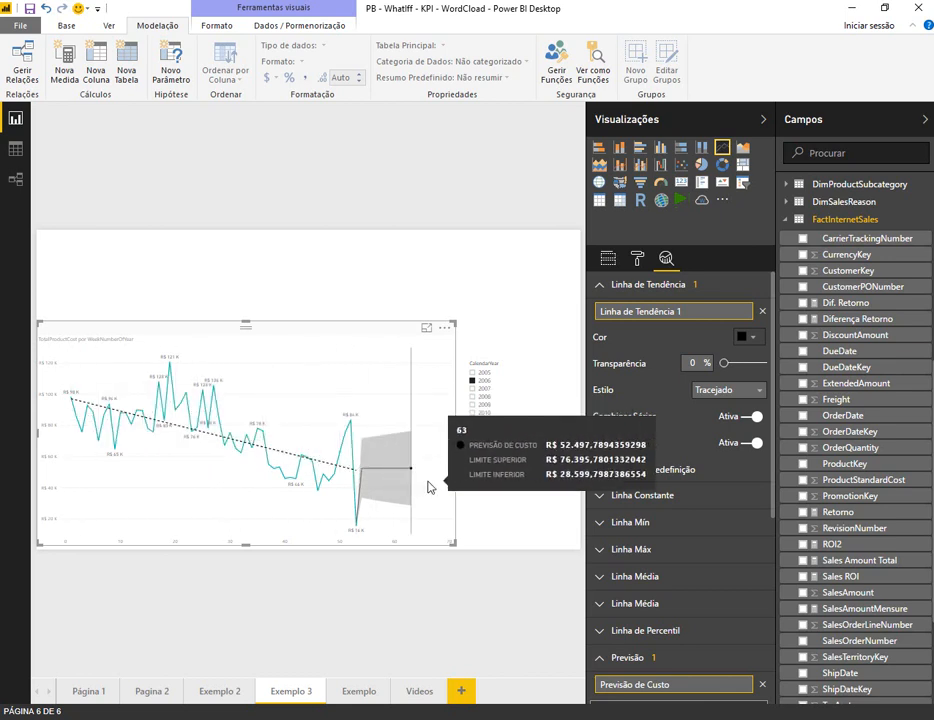
left_click(426, 327)
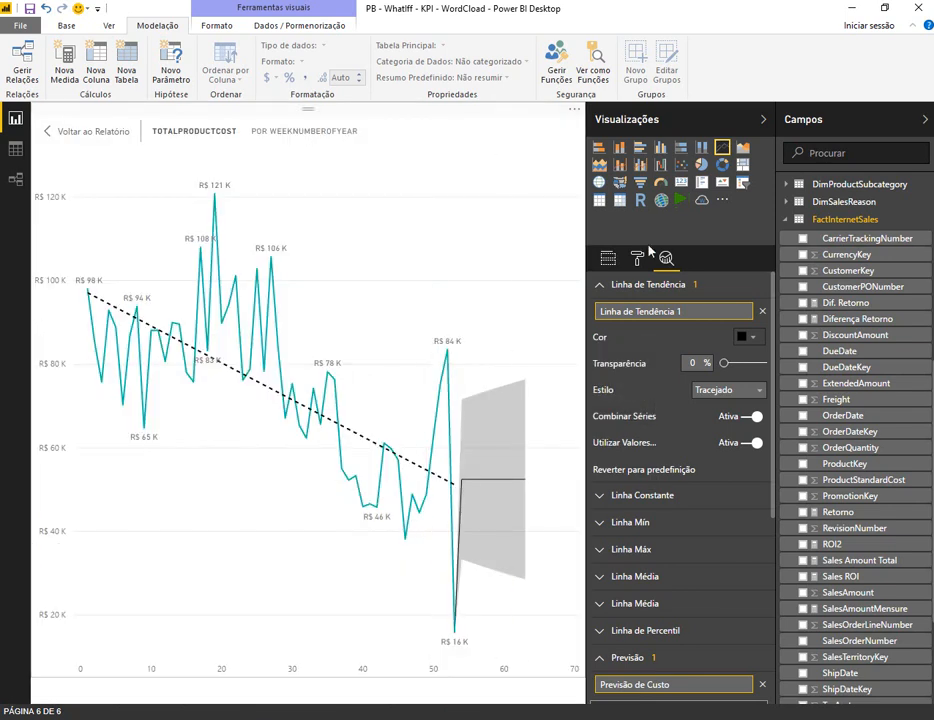
left_click(926, 119)
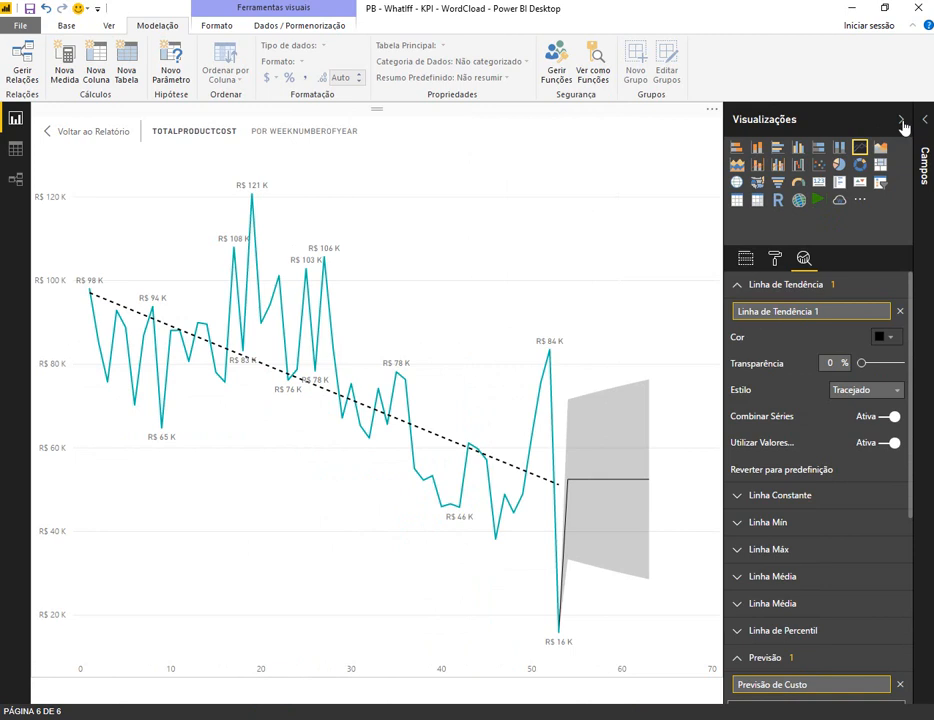
left_click(898, 119)
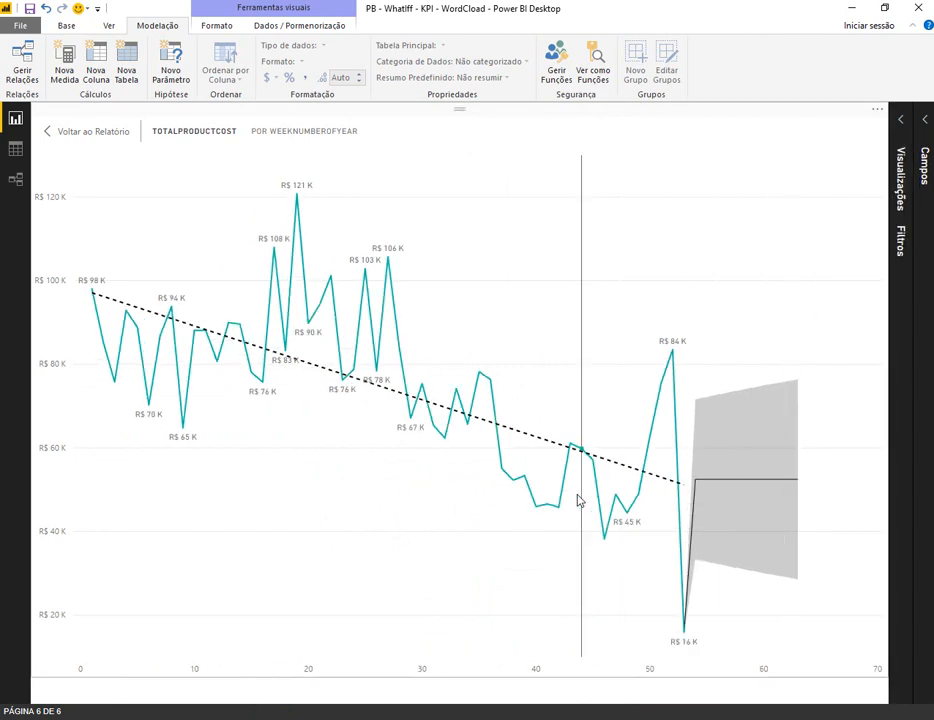